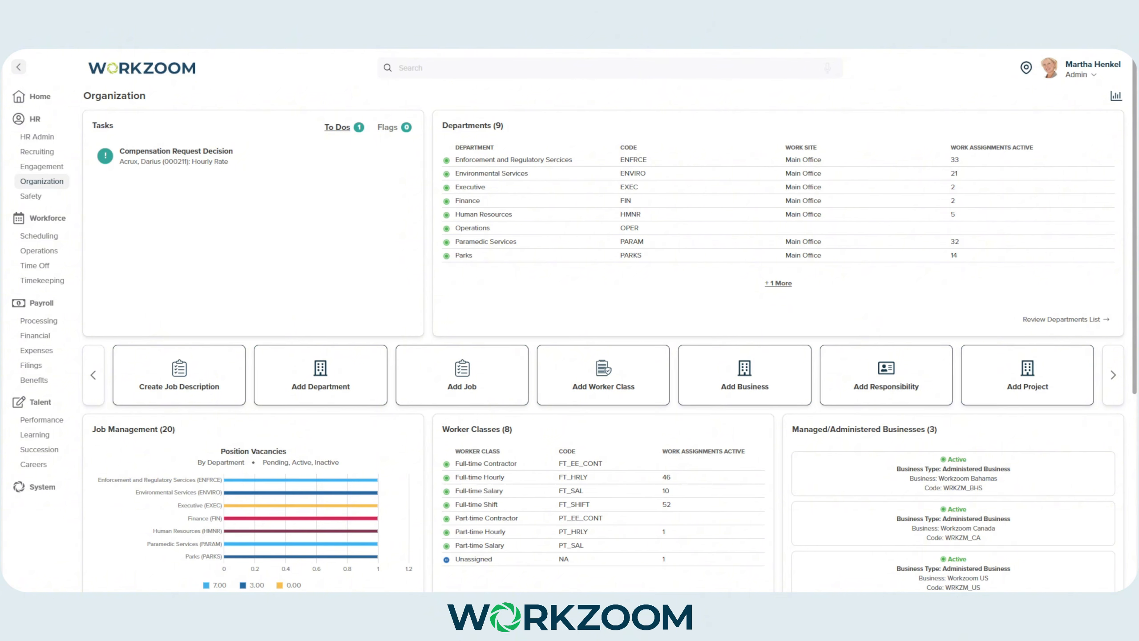
# - Create a worker class named "Full-Time Salary Executive" and save it
pyautogui.click(465, 370)
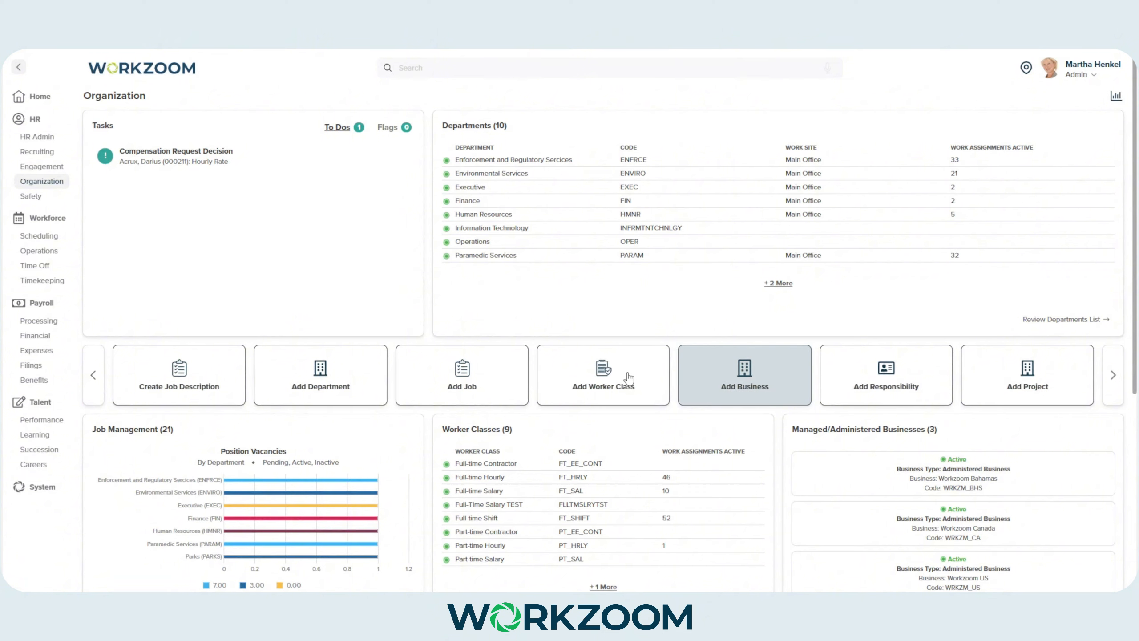
pyautogui.click(623, 376)
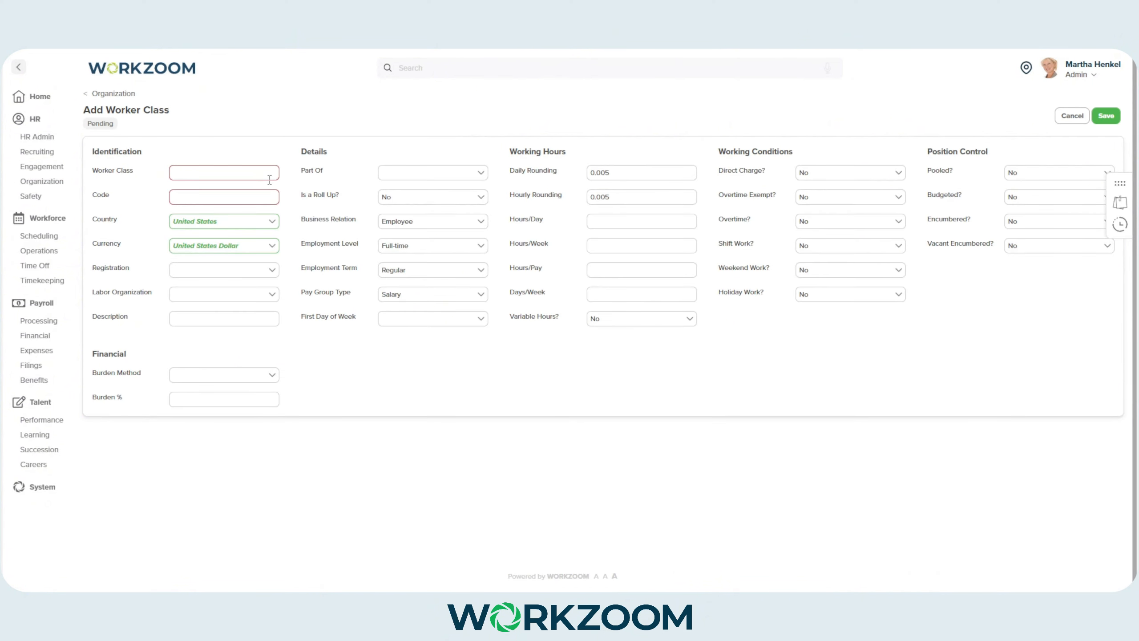
pyautogui.click(247, 174)
pyautogui.write('Full-Time Salary Executive')
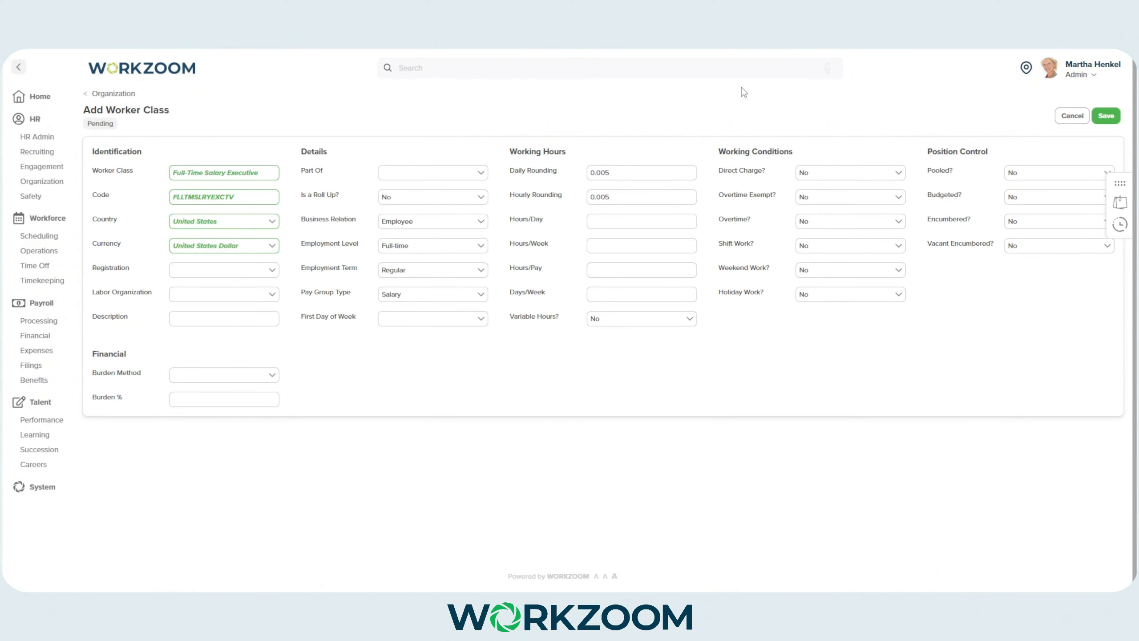
pyautogui.click(1105, 116)
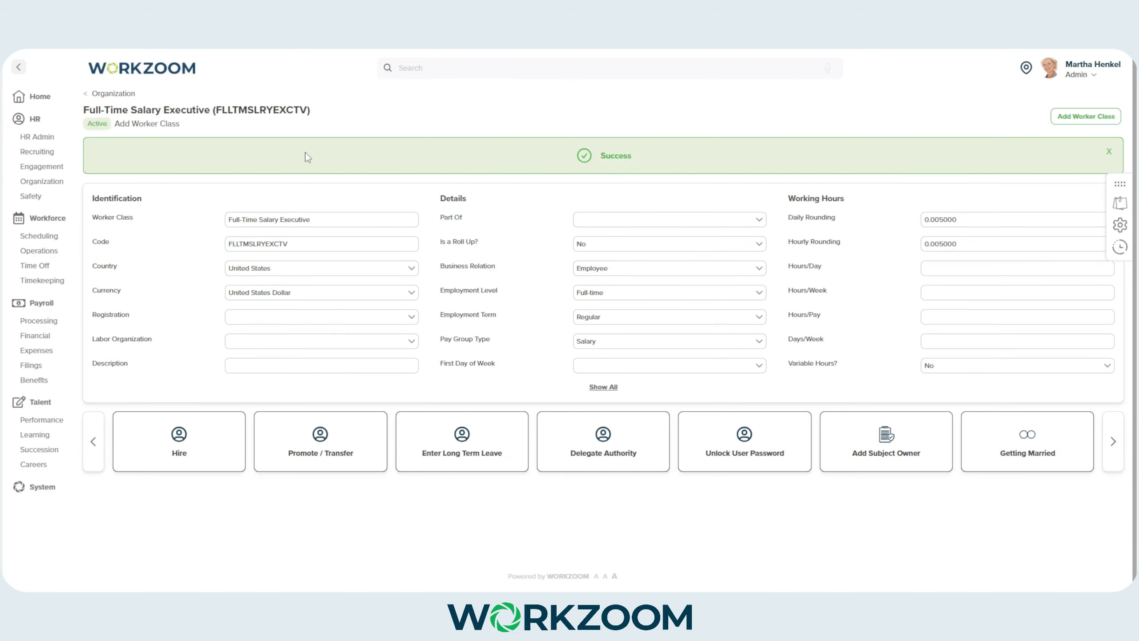
# - Add a department named "Department Title" to the organization and save it
pyautogui.click(42, 181)
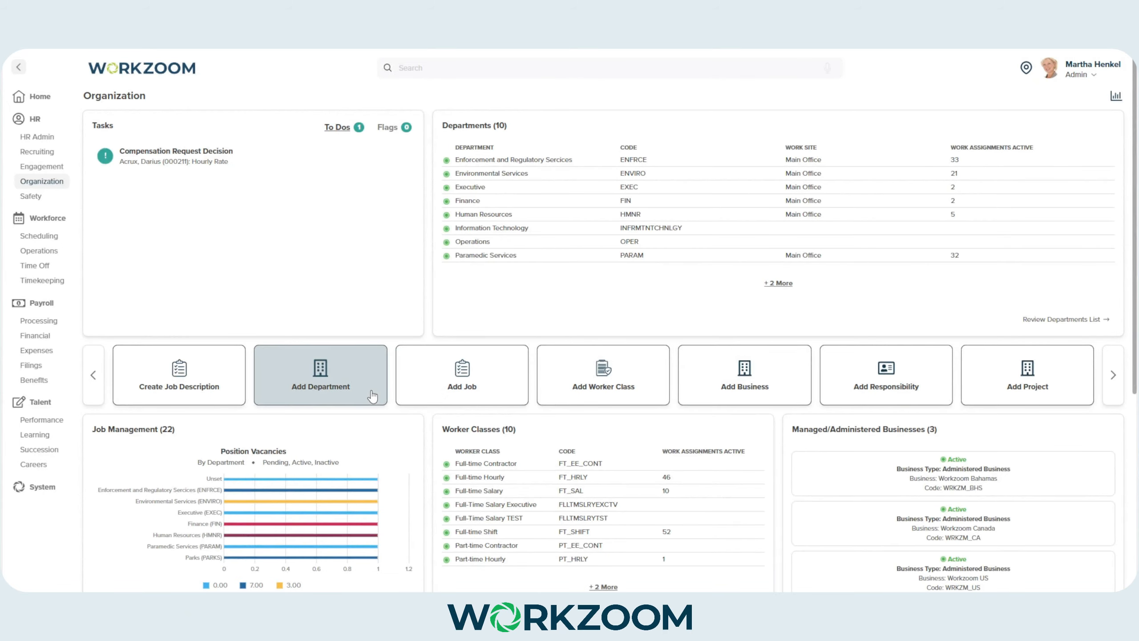
pyautogui.click(372, 396)
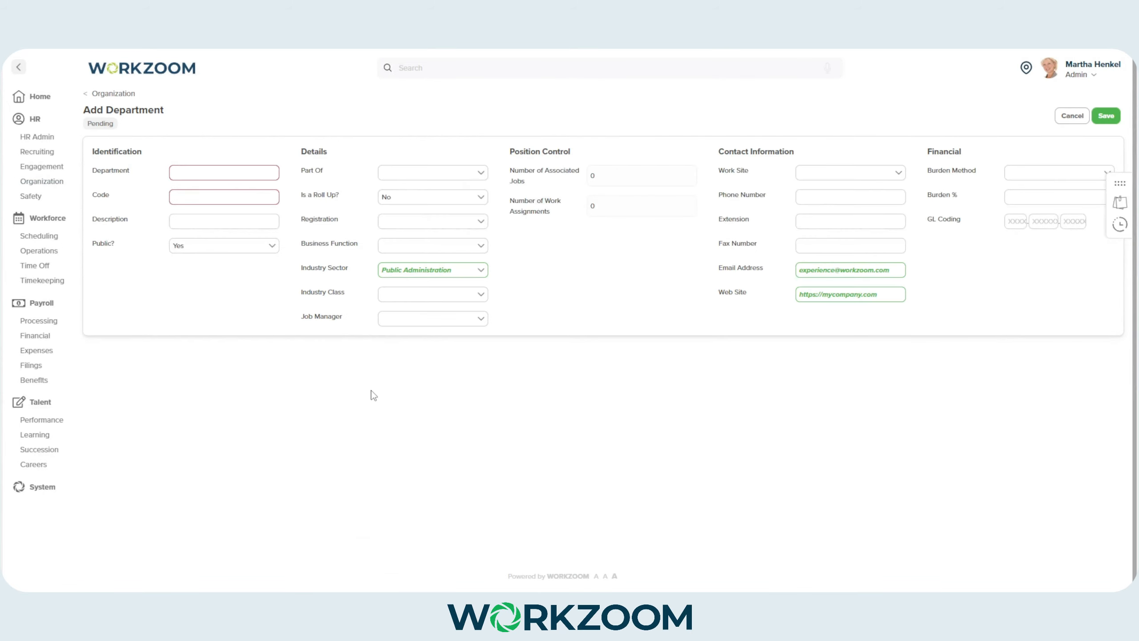
pyautogui.click(205, 168)
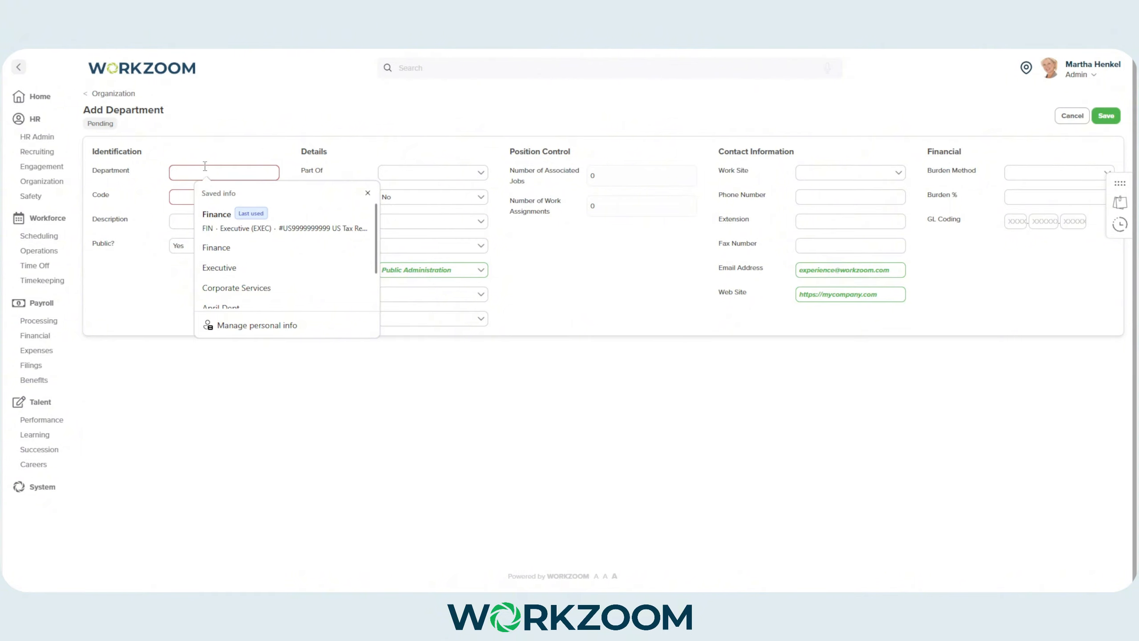
pyautogui.click(319, 213)
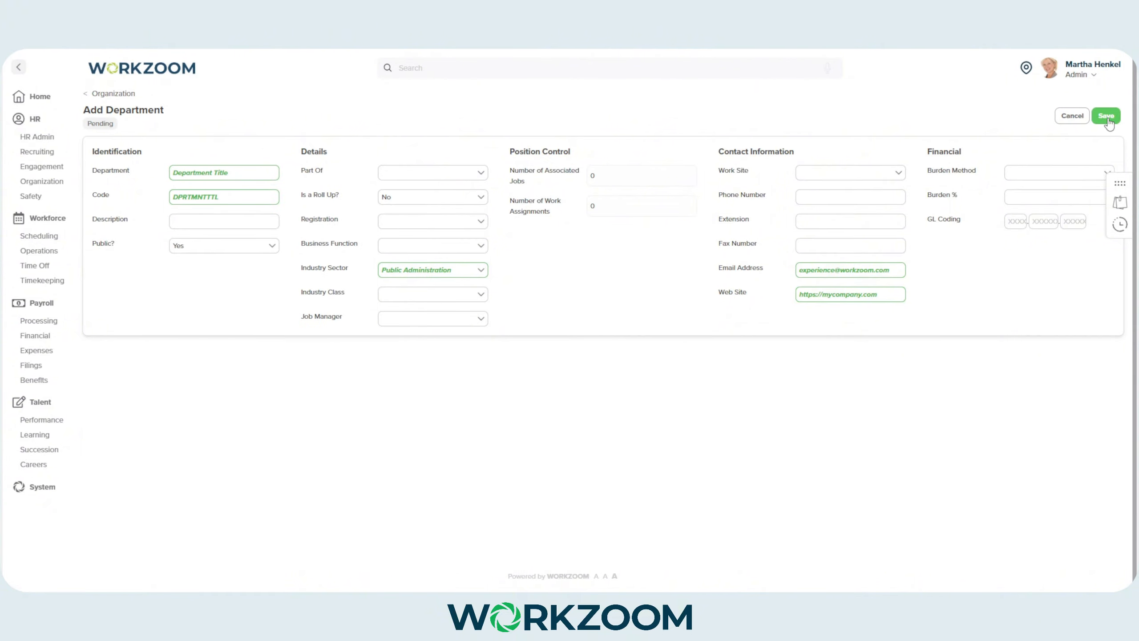
pyautogui.click(1105, 115)
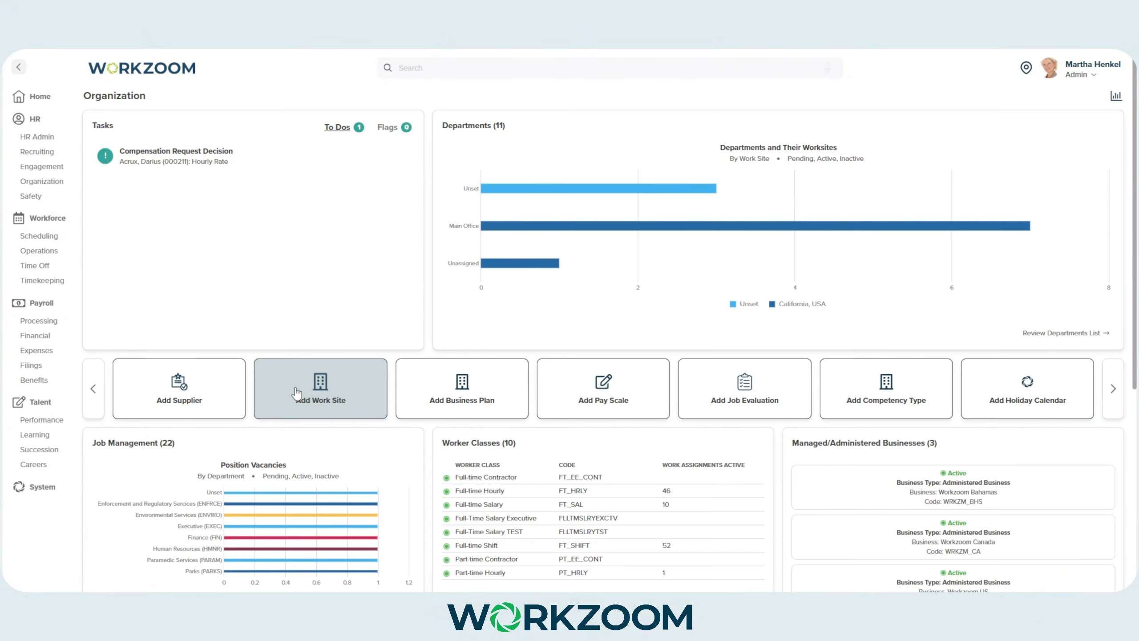
# - Add a work site named "Main Worksite" to the organization and save it
pyautogui.click(296, 394)
pyautogui.click(251, 176)
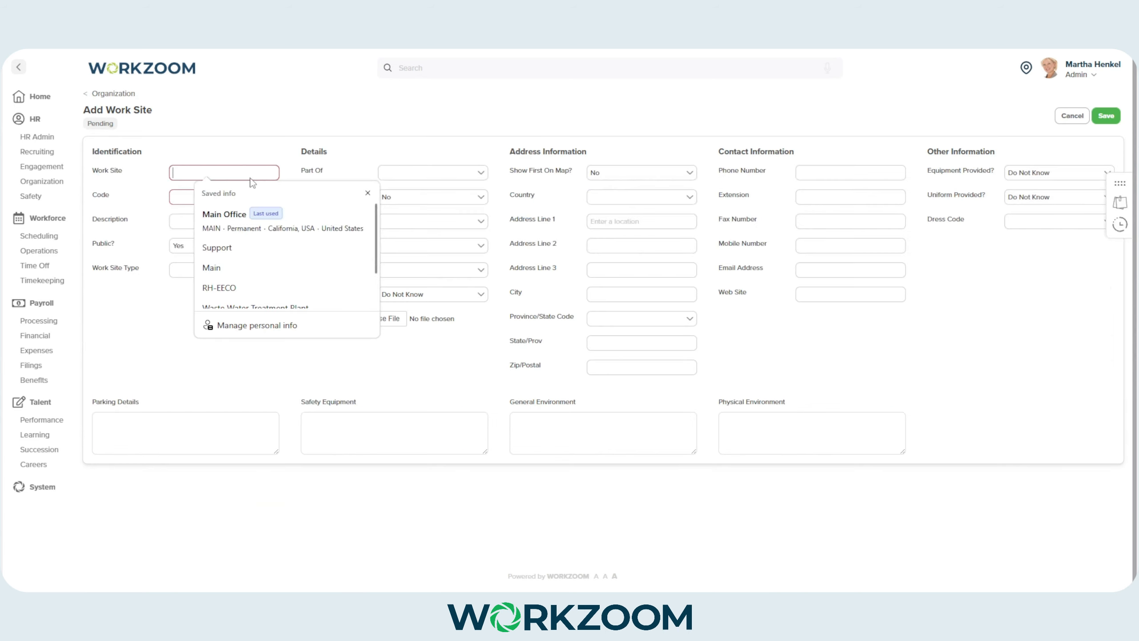
pyautogui.click(368, 194)
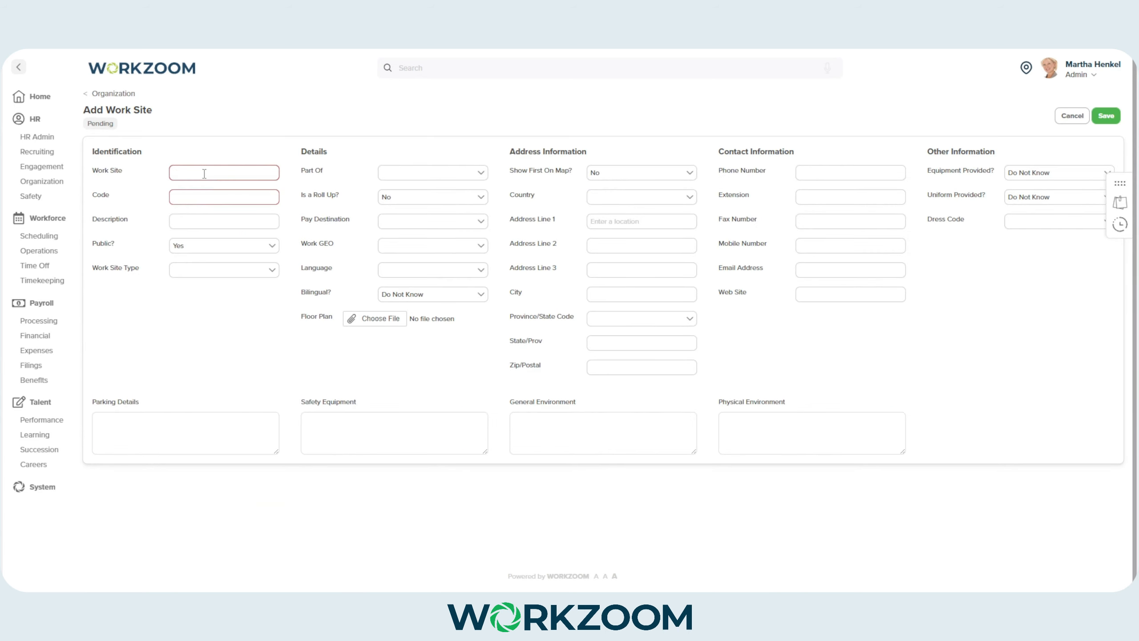
pyautogui.write('Main Worksite')
pyautogui.press('Tab')
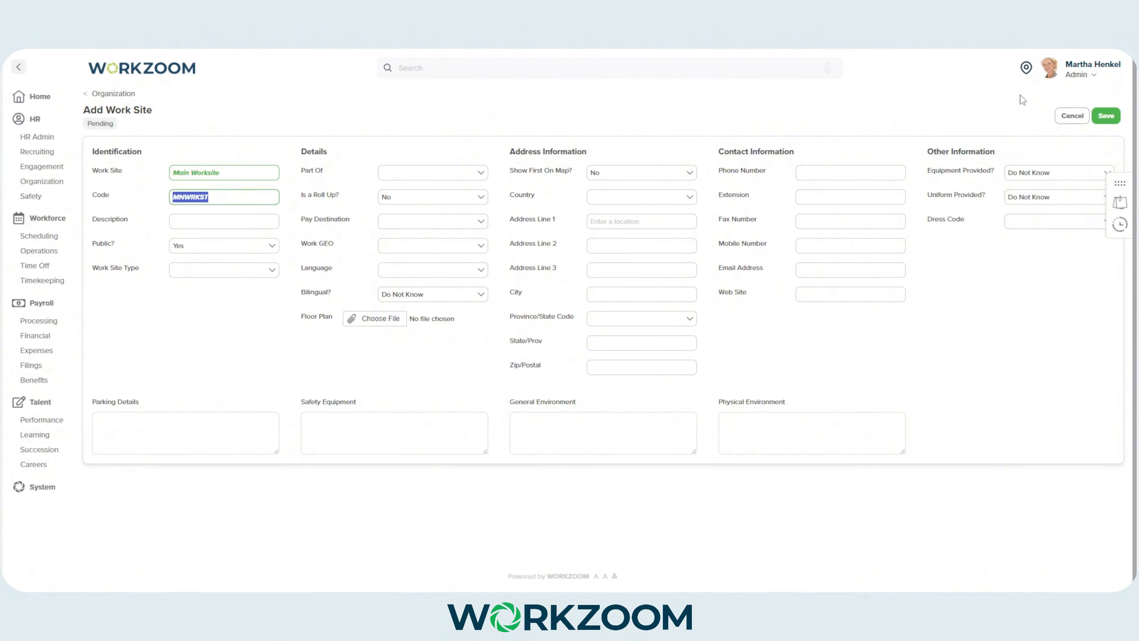
pyautogui.click(1107, 117)
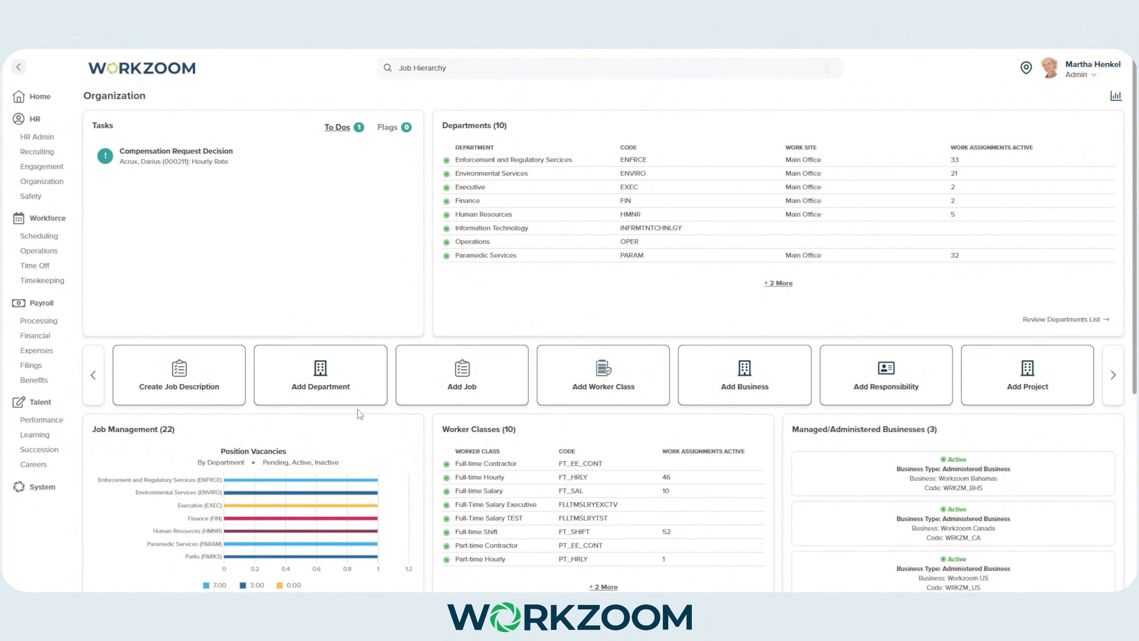
# - Review the Operations department's parent and roll-up settings and return to the departments list
pyautogui.click(482, 127)
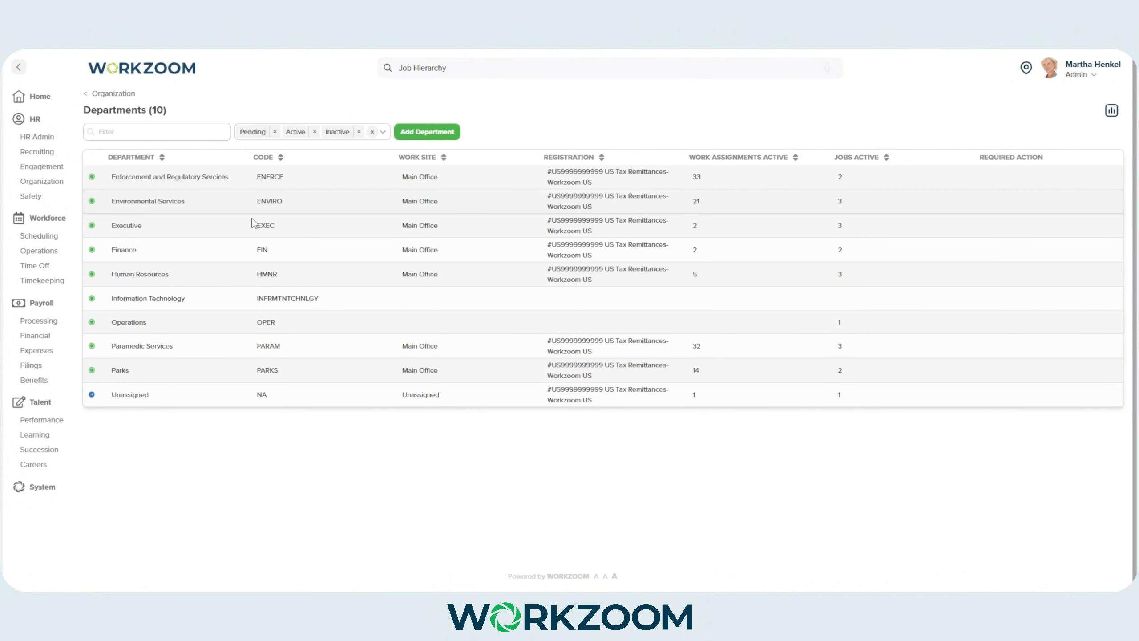
pyautogui.click(207, 328)
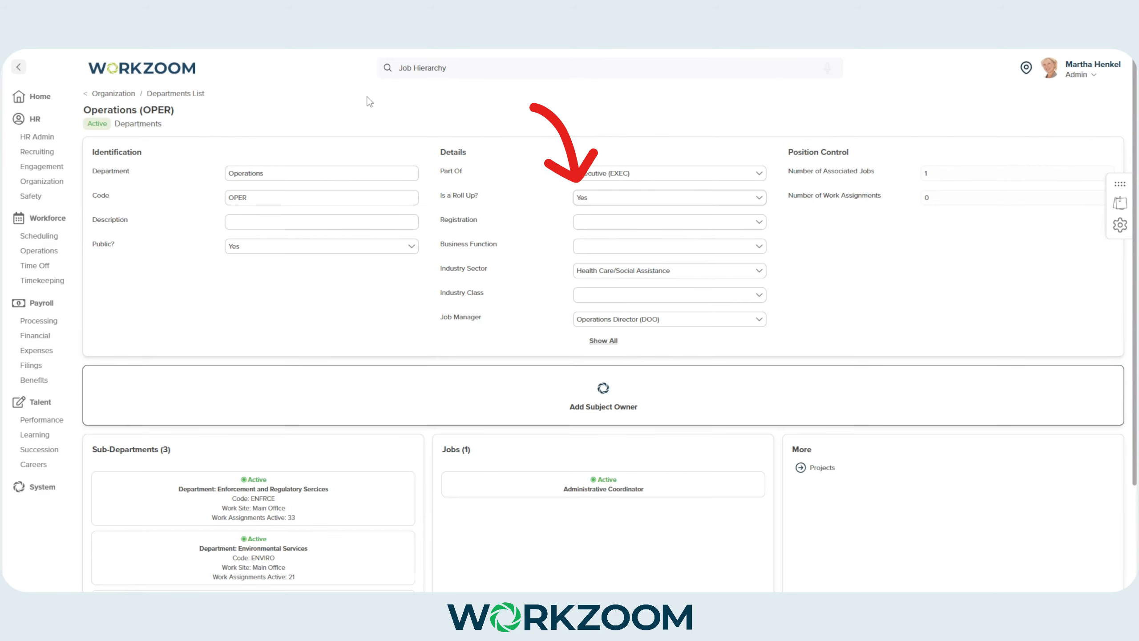
pyautogui.click(184, 94)
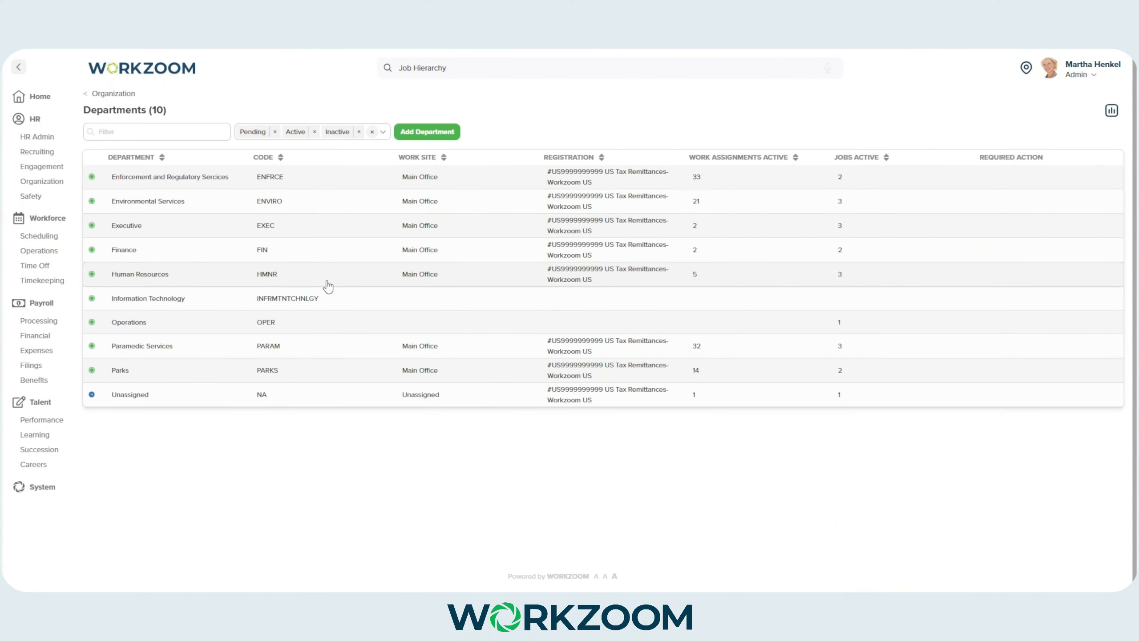
# - Make the Information Technology department part of Operations (OPER) and save the change
pyautogui.click(328, 296)
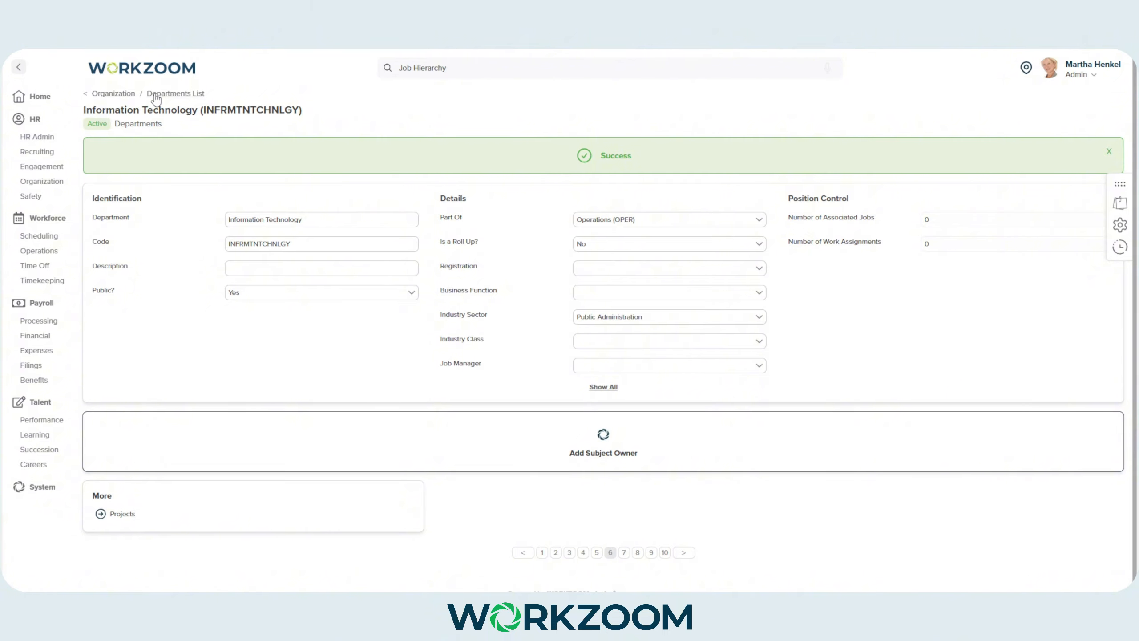
pyautogui.click(381, 68)
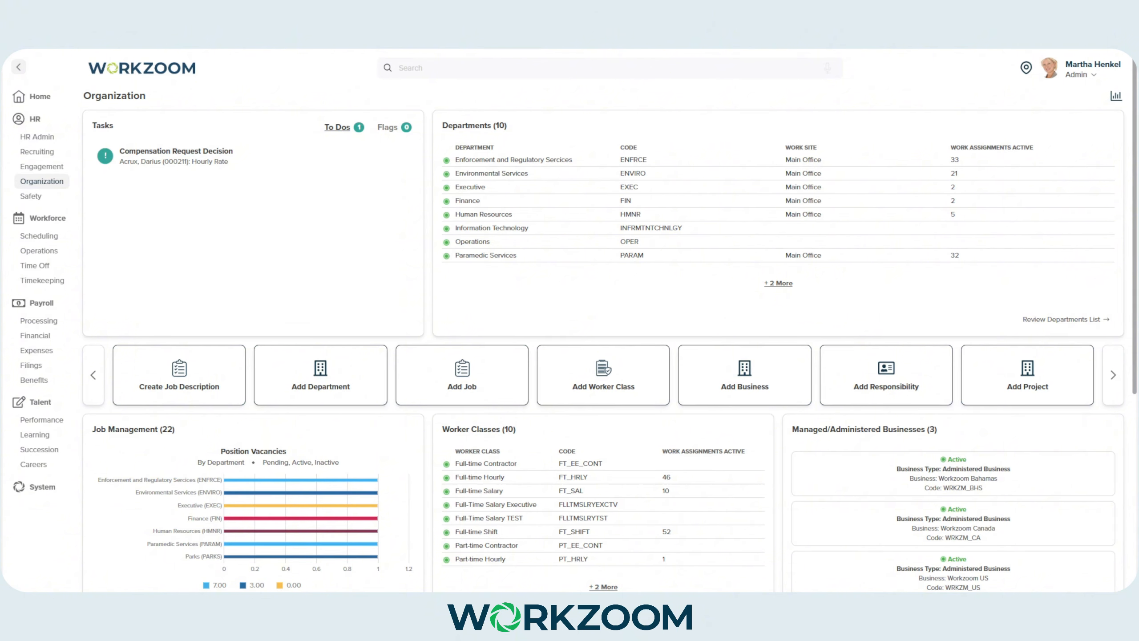
# - Review the HR Generalist job record and open the Hire form in HR Administration
pyautogui.click(168, 444)
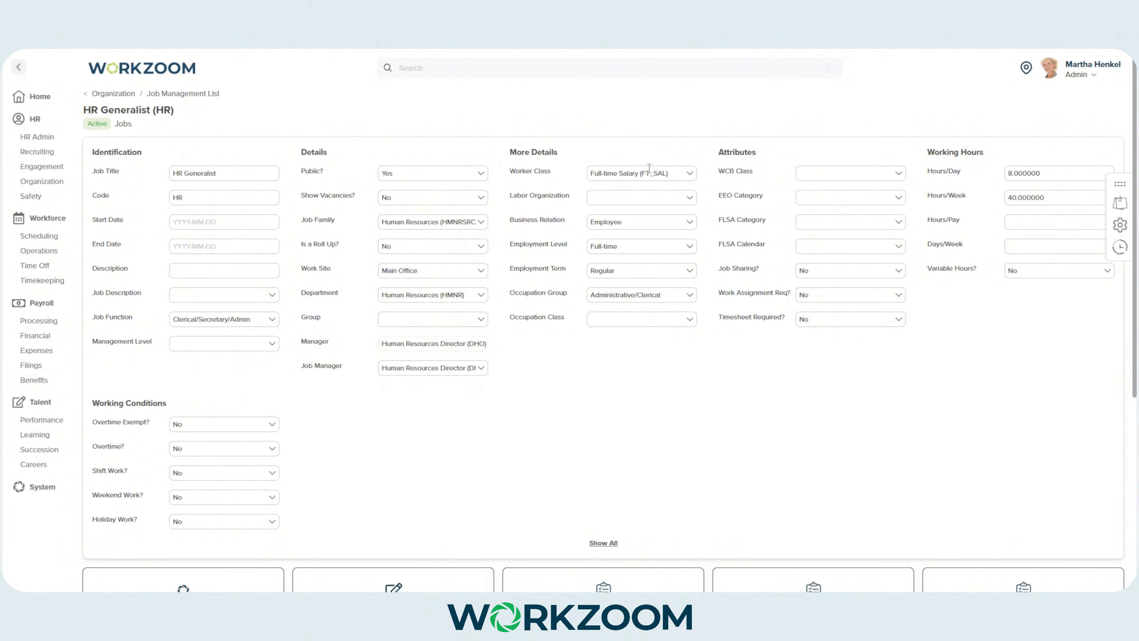
pyautogui.click(37, 136)
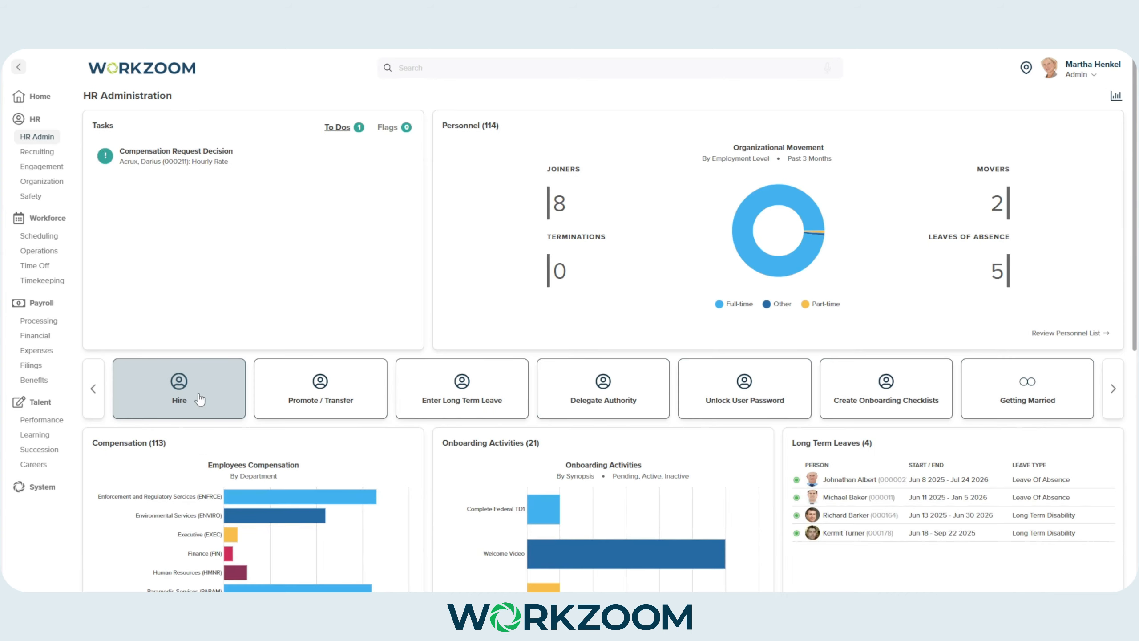
pyautogui.click(201, 398)
pyautogui.click(435, 327)
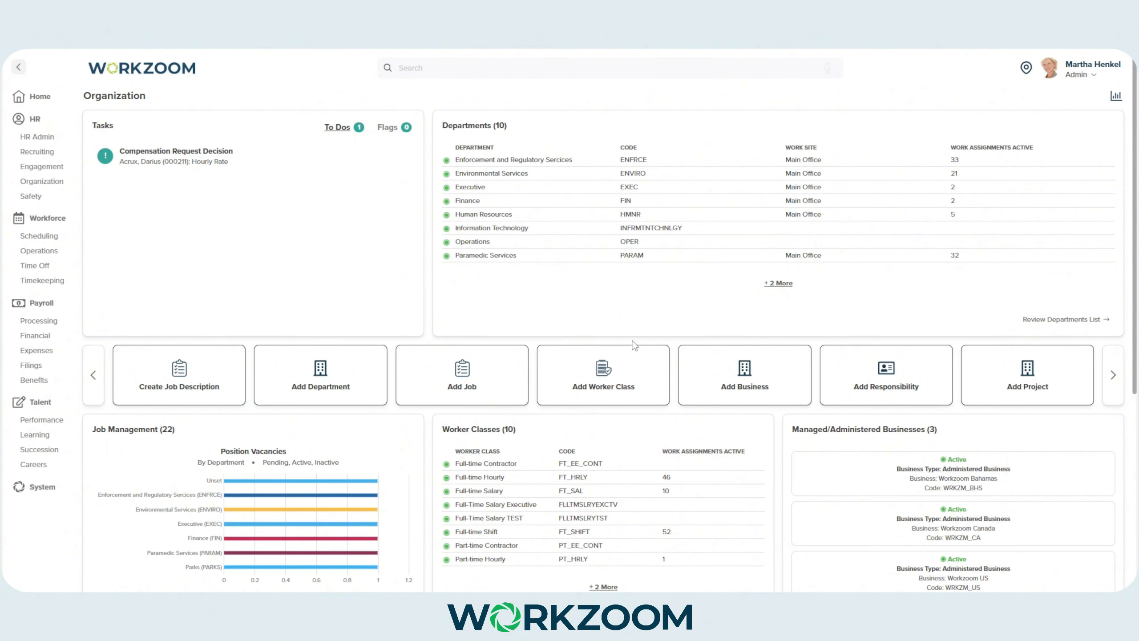
# - In the HR Generalist job's full position control details, enter an FTE value of 0.50 and choose the May Exceed Budget FTE rule
pyautogui.click(514, 382)
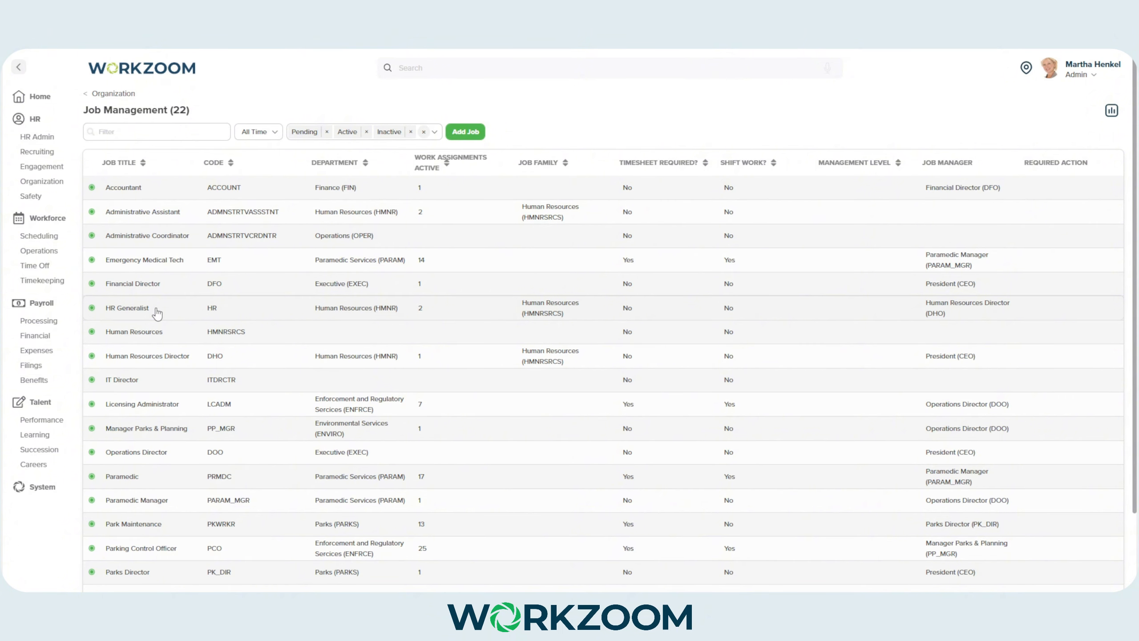
pyautogui.click(157, 313)
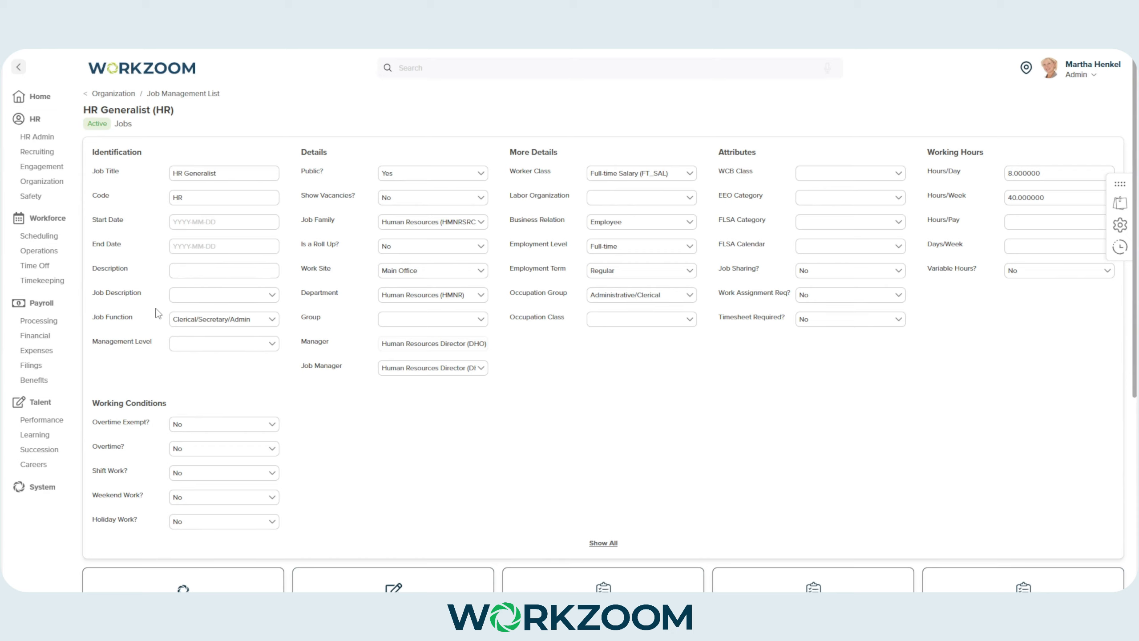
pyautogui.click(603, 543)
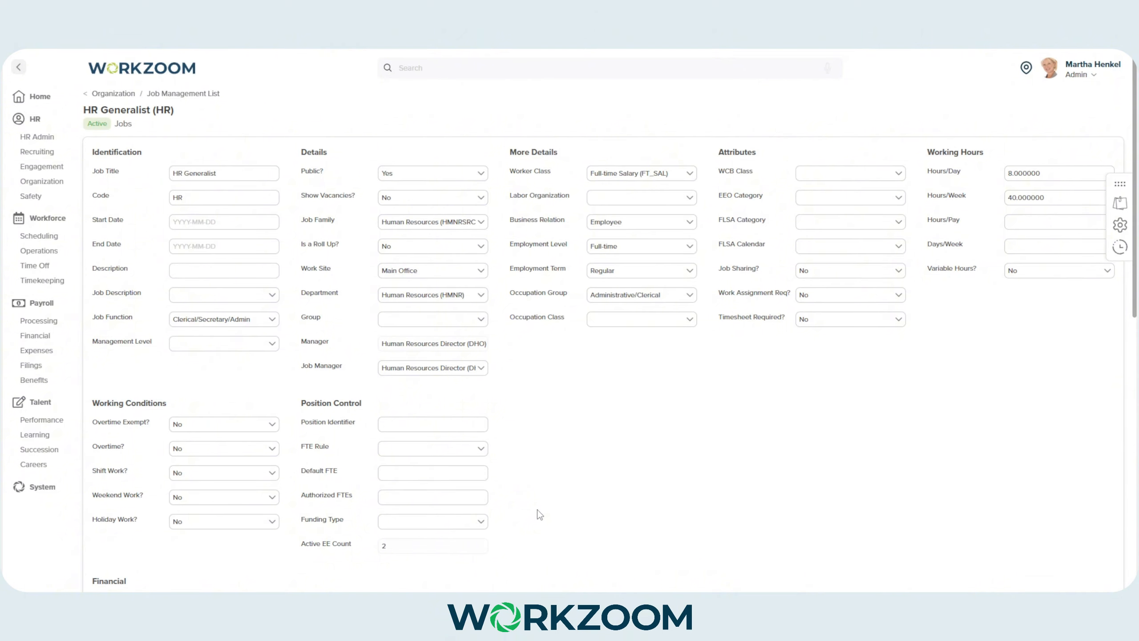
pyautogui.scroll(-1, 488, 464)
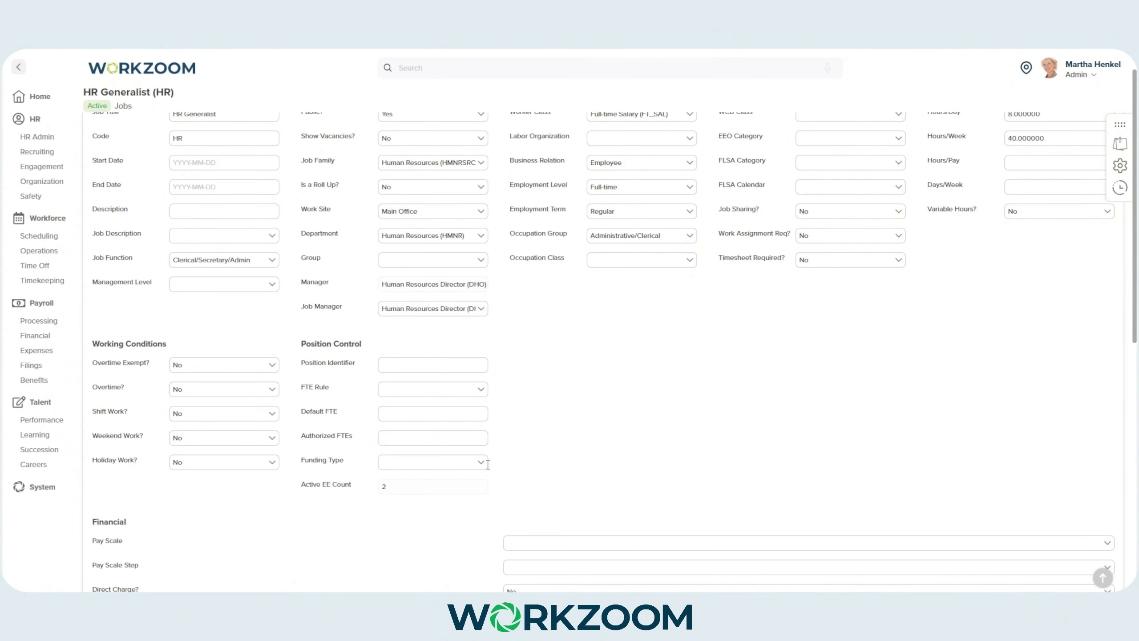
pyautogui.write('0.50')
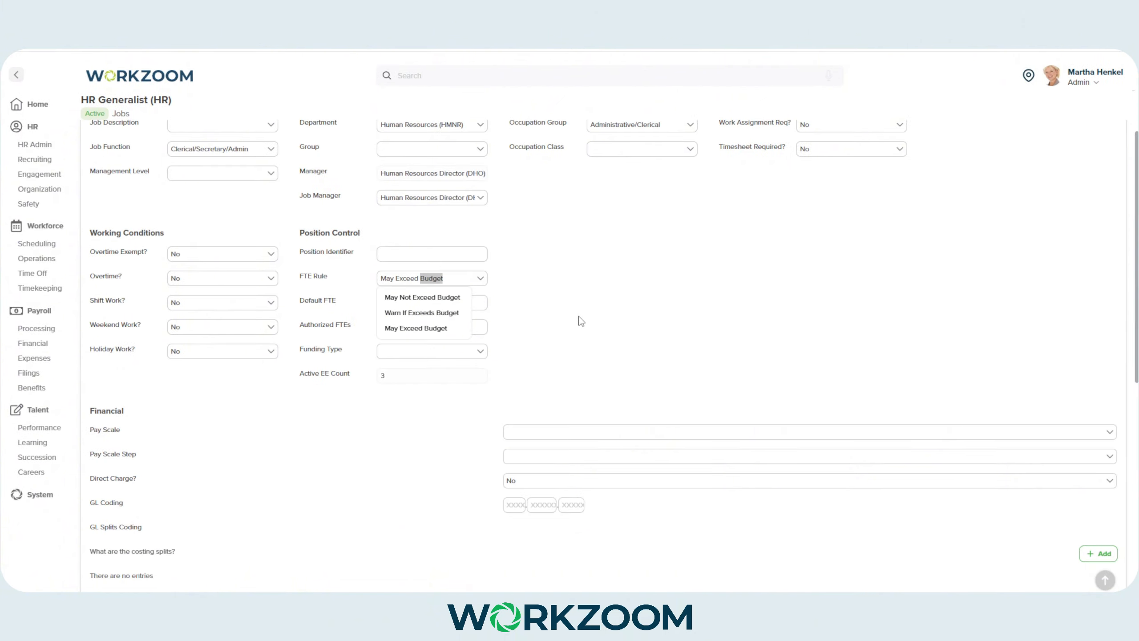
pyautogui.press('Return')
pyautogui.click(464, 275)
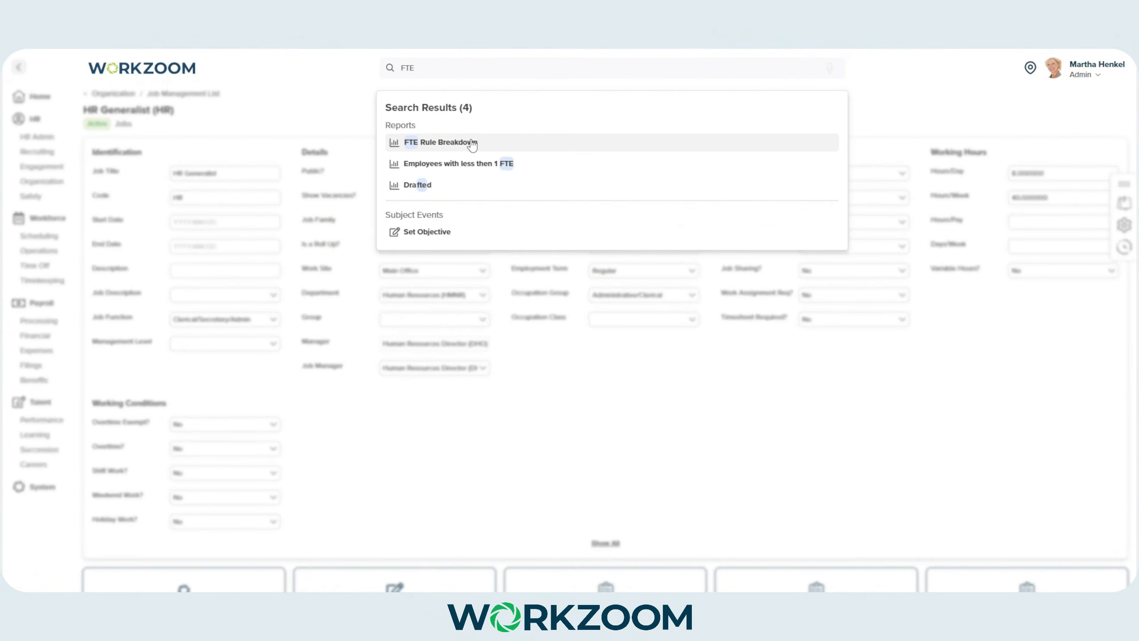
# - Open the FTE Rule Breakdown report and view the details for the Environmental Services department
pyautogui.click(472, 143)
pyautogui.click(159, 303)
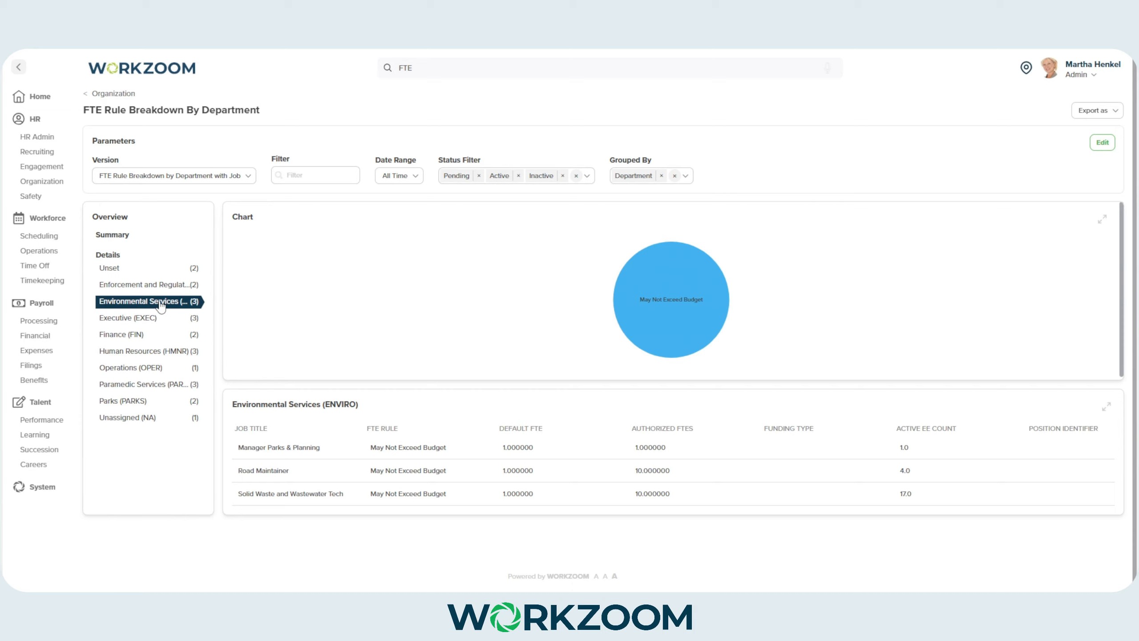
pyautogui.moveTo(693, 345)
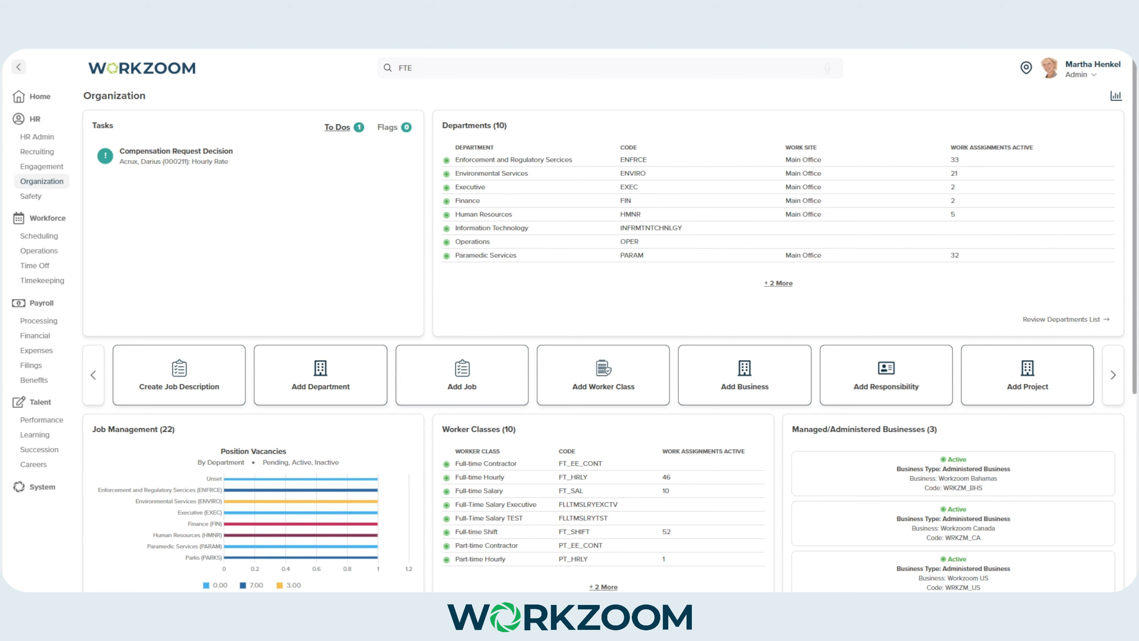
# - Review the Administrative Coordinator job record from the job management list and return to the Organization page
pyautogui.scroll(-1, 603, 340)
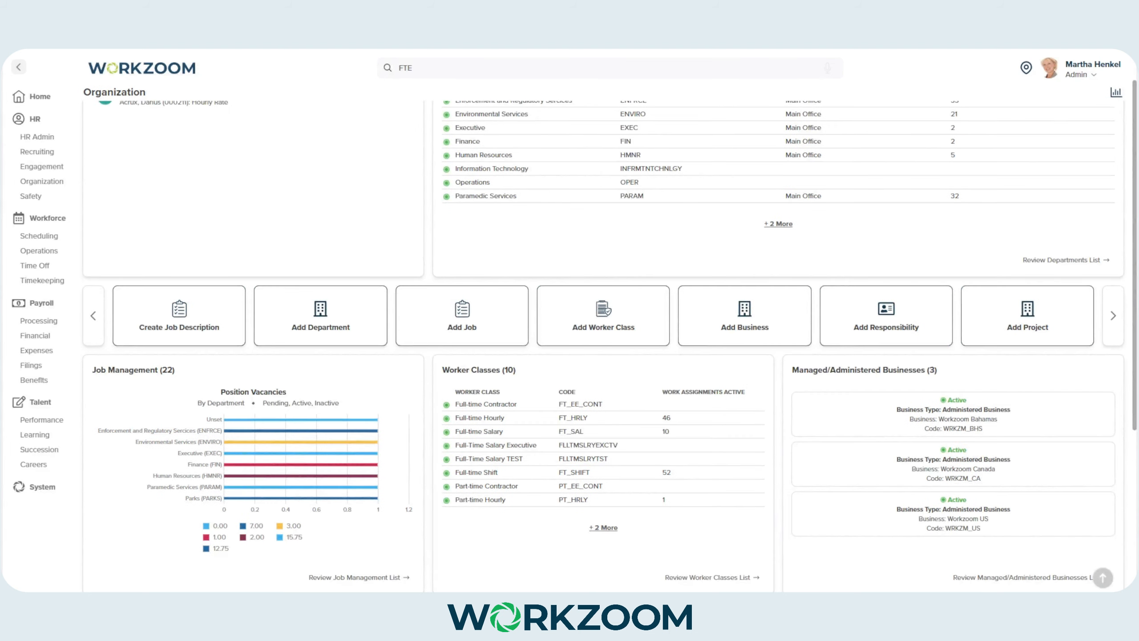
pyautogui.click(109, 380)
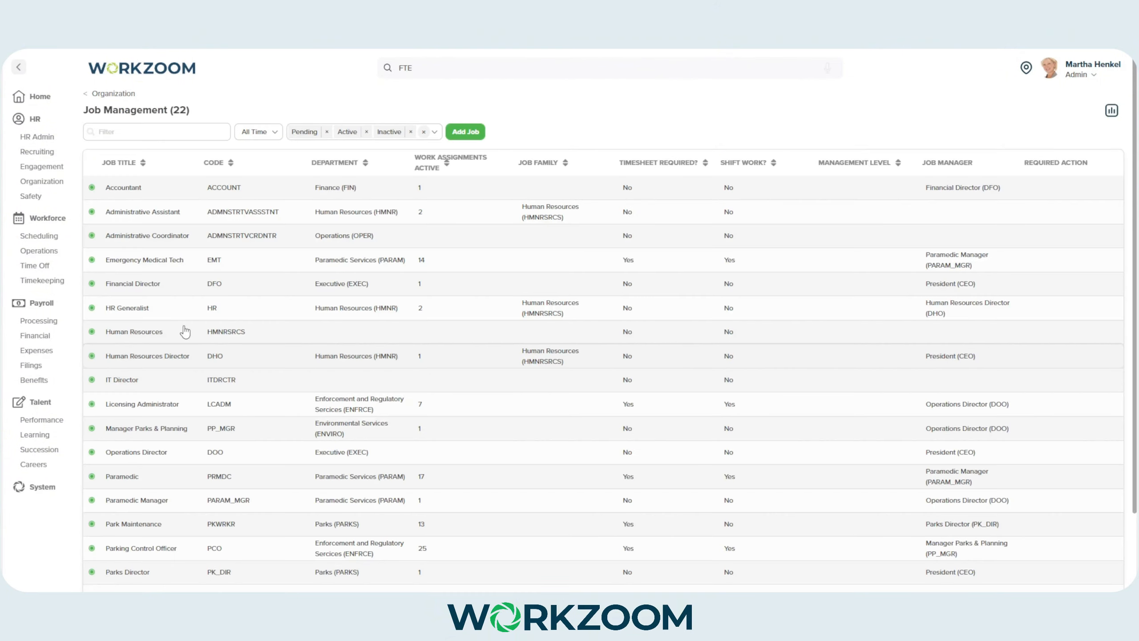
pyautogui.click(234, 246)
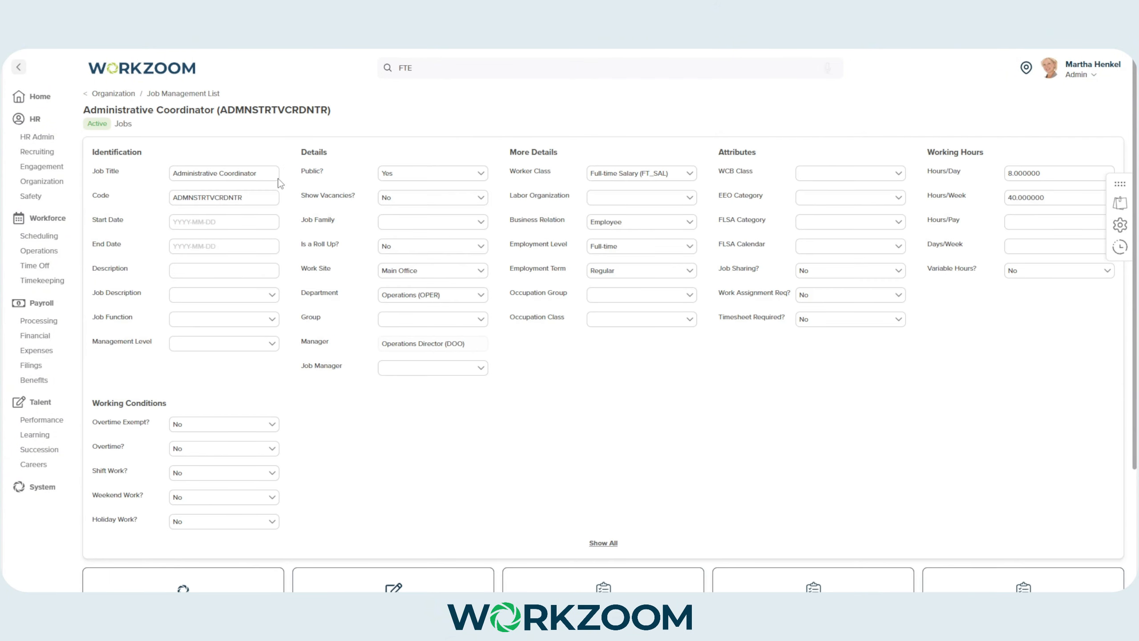
pyautogui.click(162, 94)
pyautogui.click(121, 94)
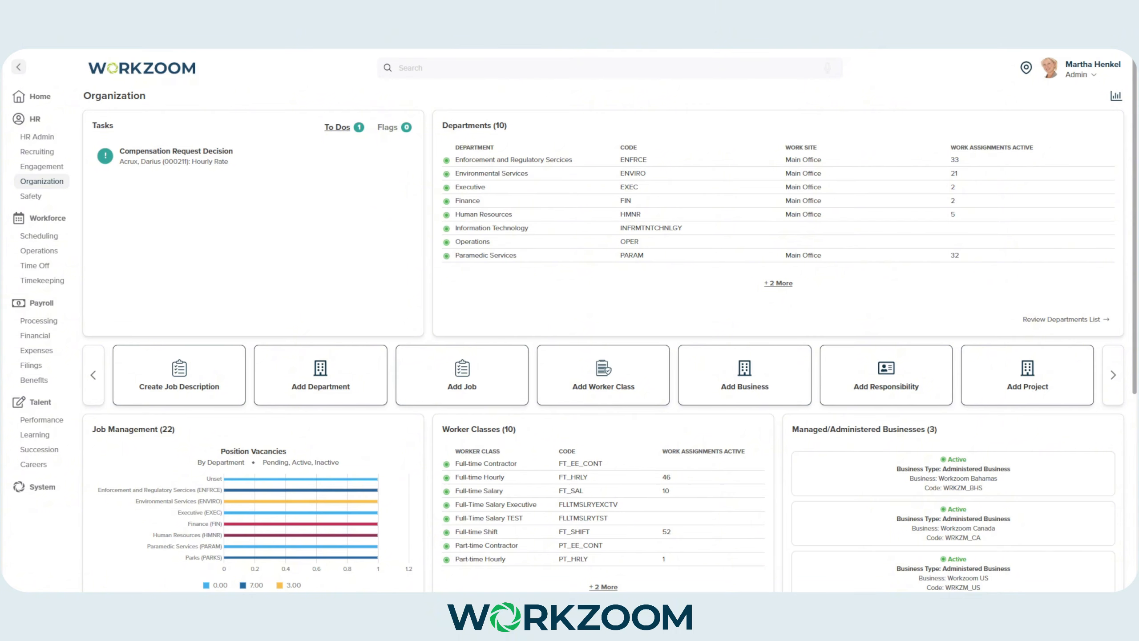
# - Filter the job management list by "paramdic" and open the Paramedic job's Paramedic Evaluation 2025 record
pyautogui.click(114, 430)
pyautogui.click(143, 131)
pyautogui.write('paramdi')
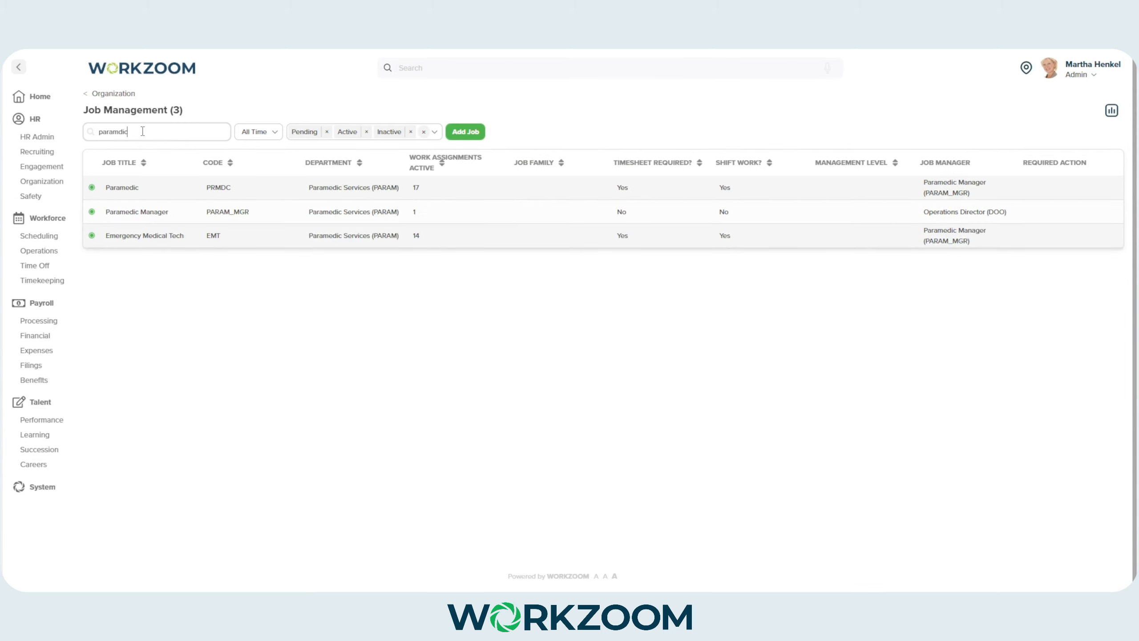
pyautogui.write('c')
pyautogui.click(201, 190)
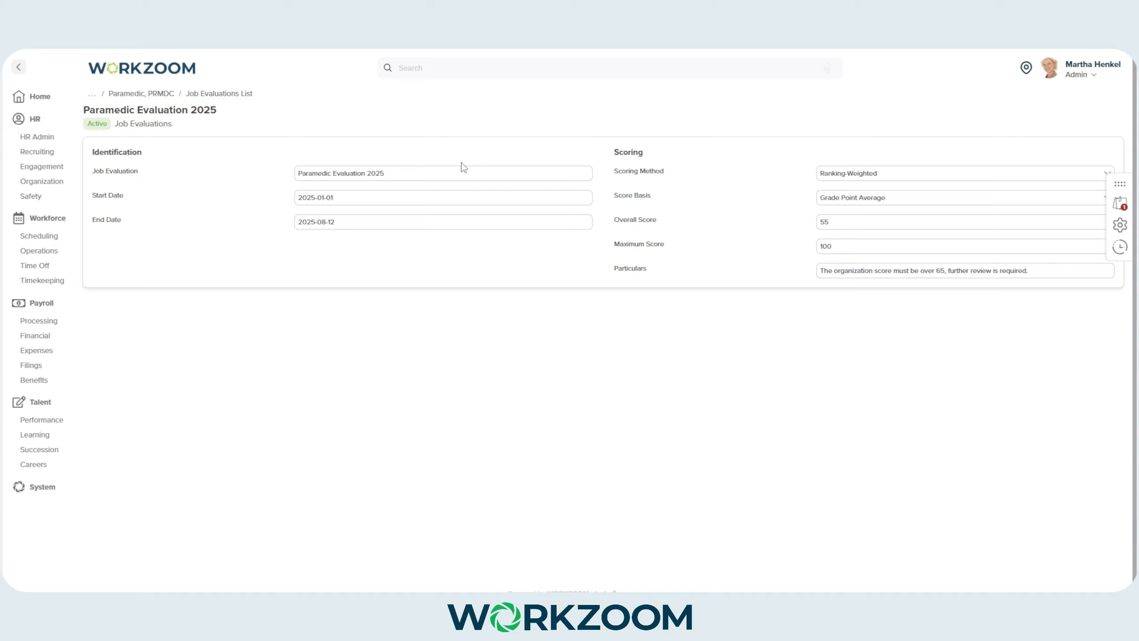
# - Add a job evaluation named Administrative Assistant 2025 to the Administrative Assistant job, with start date 2025-01-01 and end date 2025-12-01
pyautogui.click(42, 182)
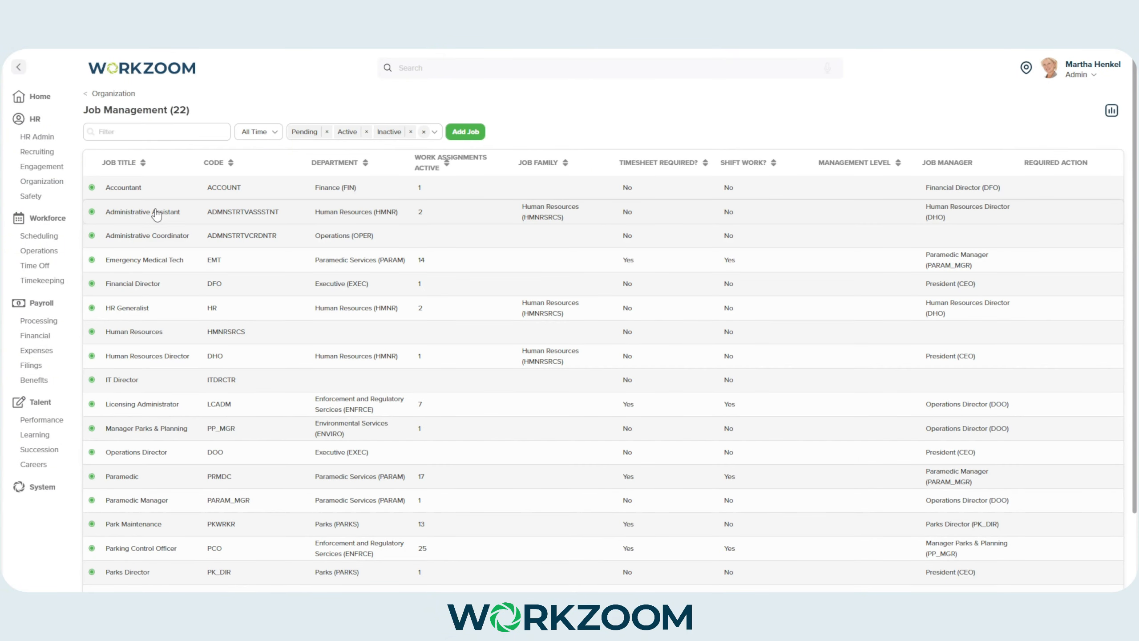
pyautogui.click(156, 214)
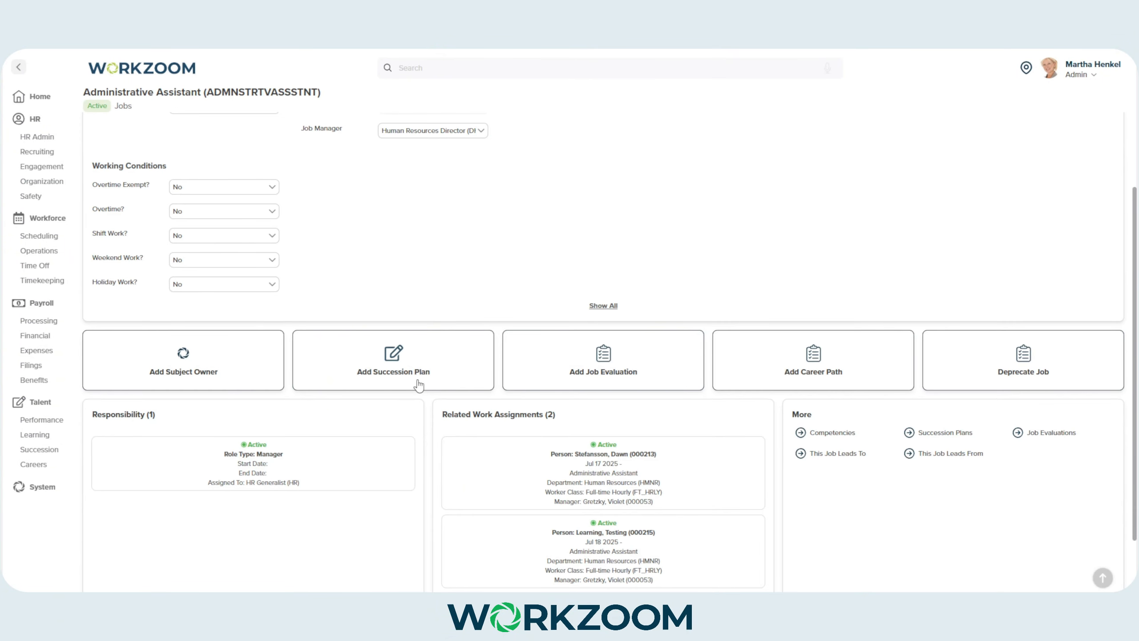
pyautogui.click(636, 374)
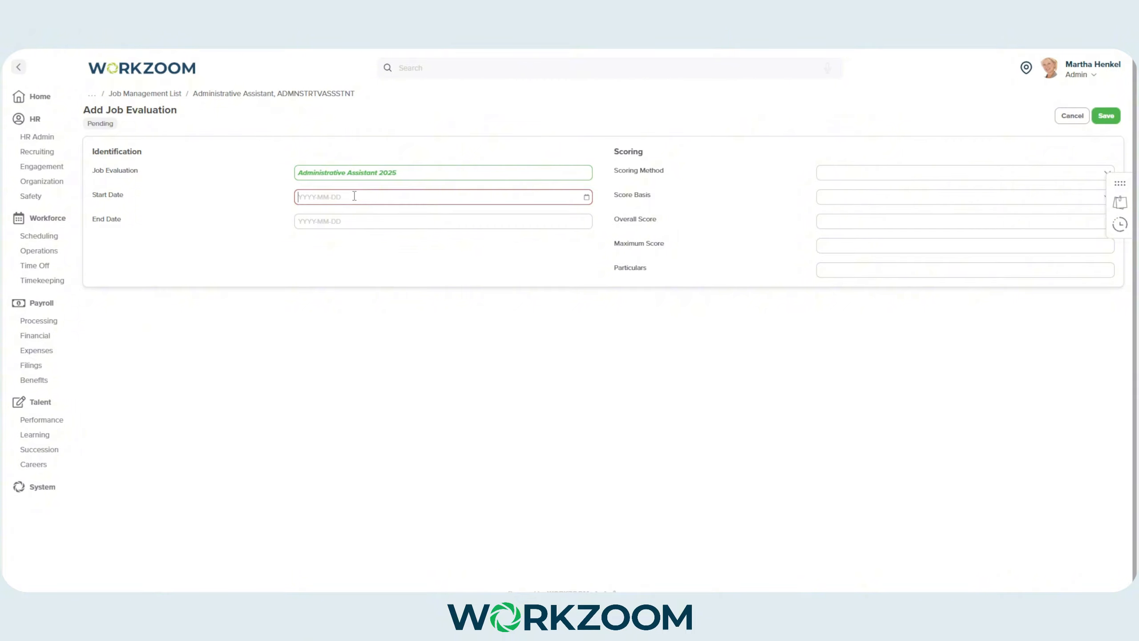
pyautogui.write('2025-01-01')
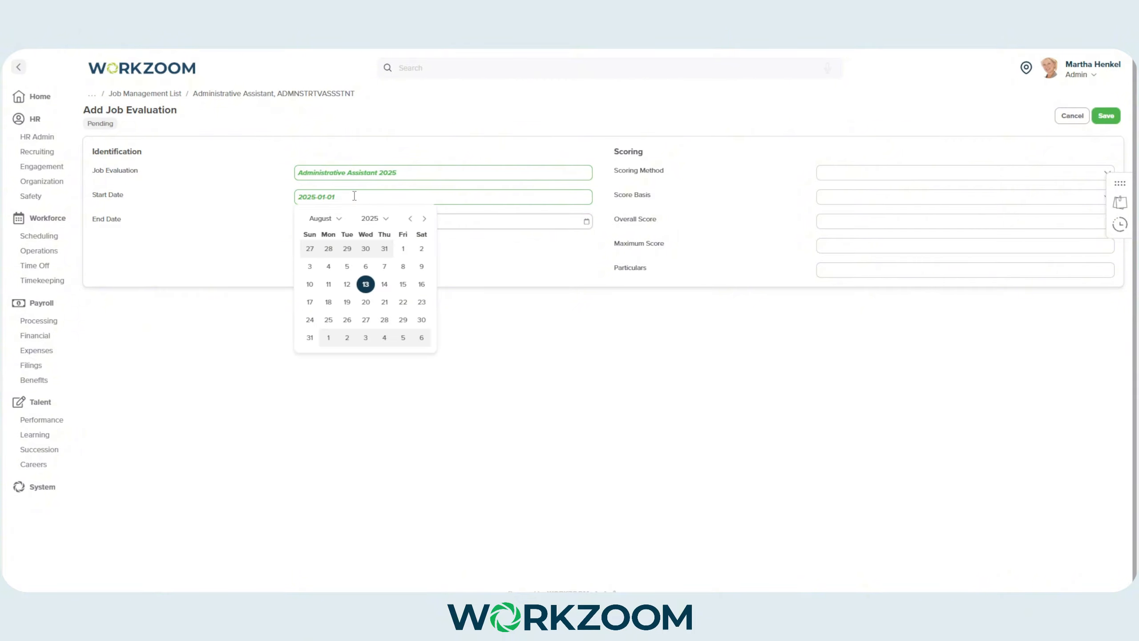
pyautogui.click(325, 220)
pyautogui.write('2025-12-01')
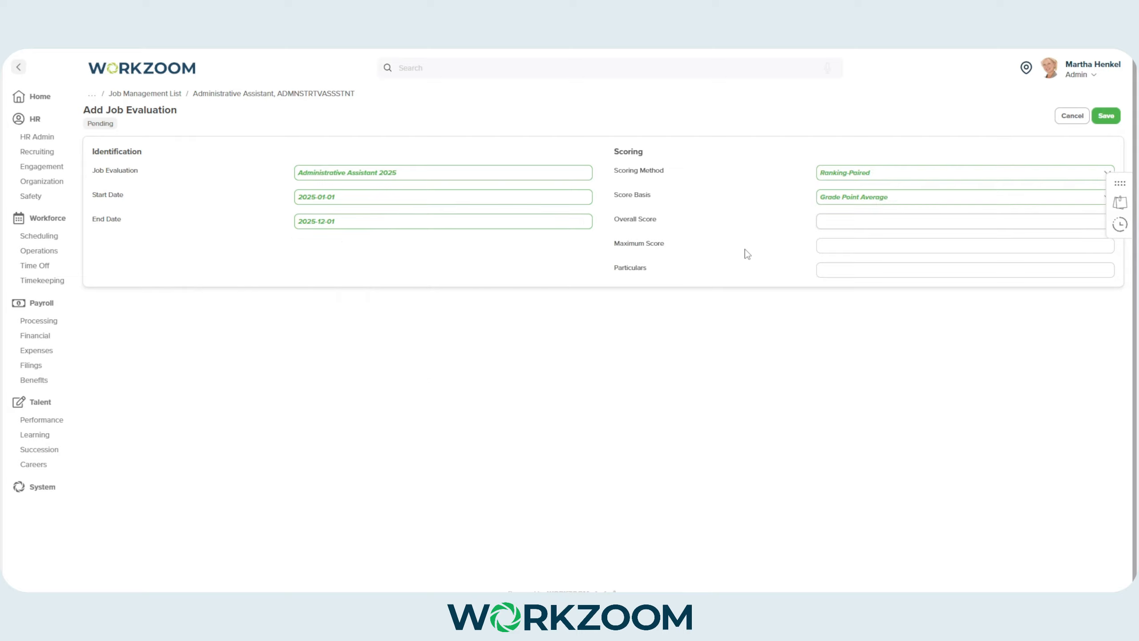
# - Score the evaluation with Ranking-Paired and Grade Point Average, overall score 60 and maximum score 100, and save it
pyautogui.write('60')
pyautogui.press('Tab')
pyautogui.write('100')
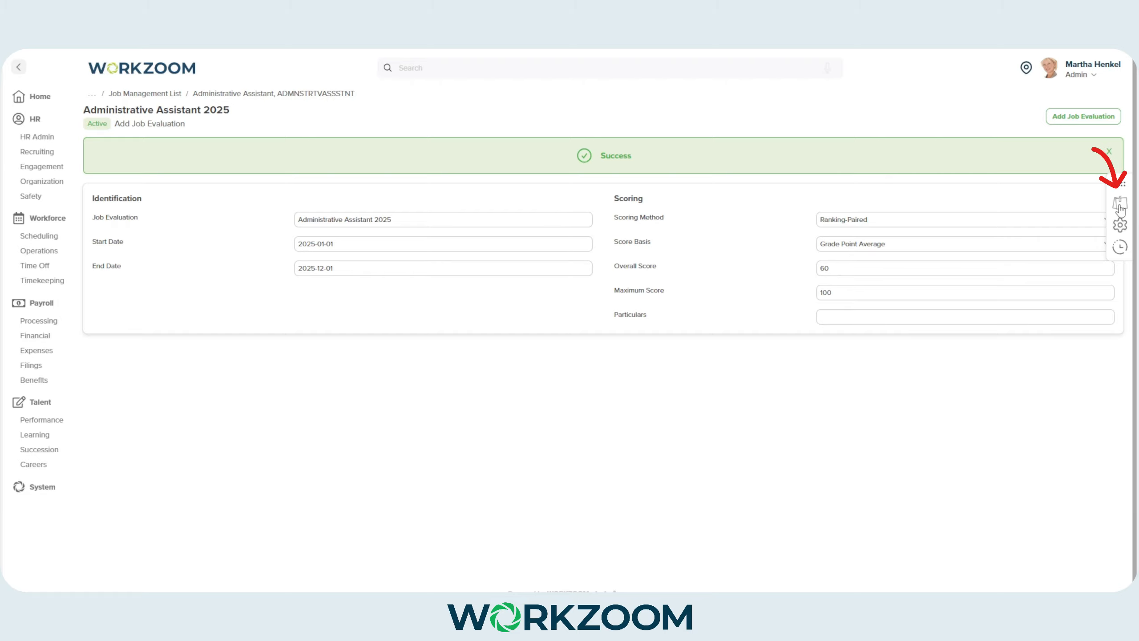
# - Open the notes of the saved Administrative Assistant 2025 evaluation and review the note and attachment options
pyautogui.click(1120, 206)
pyautogui.click(820, 242)
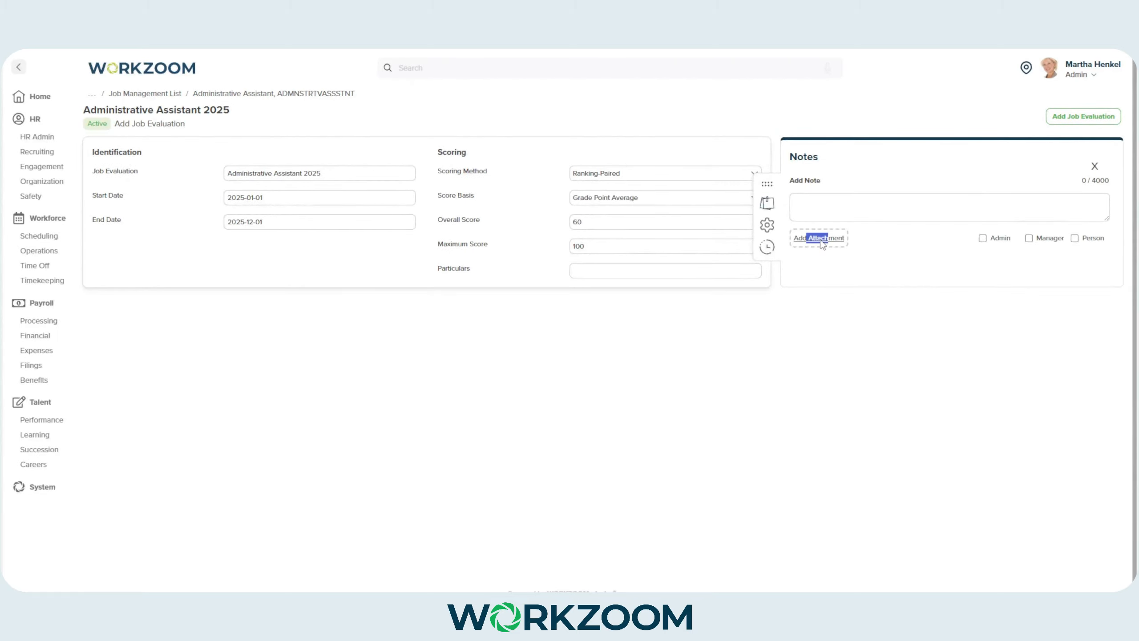
pyautogui.click(904, 160)
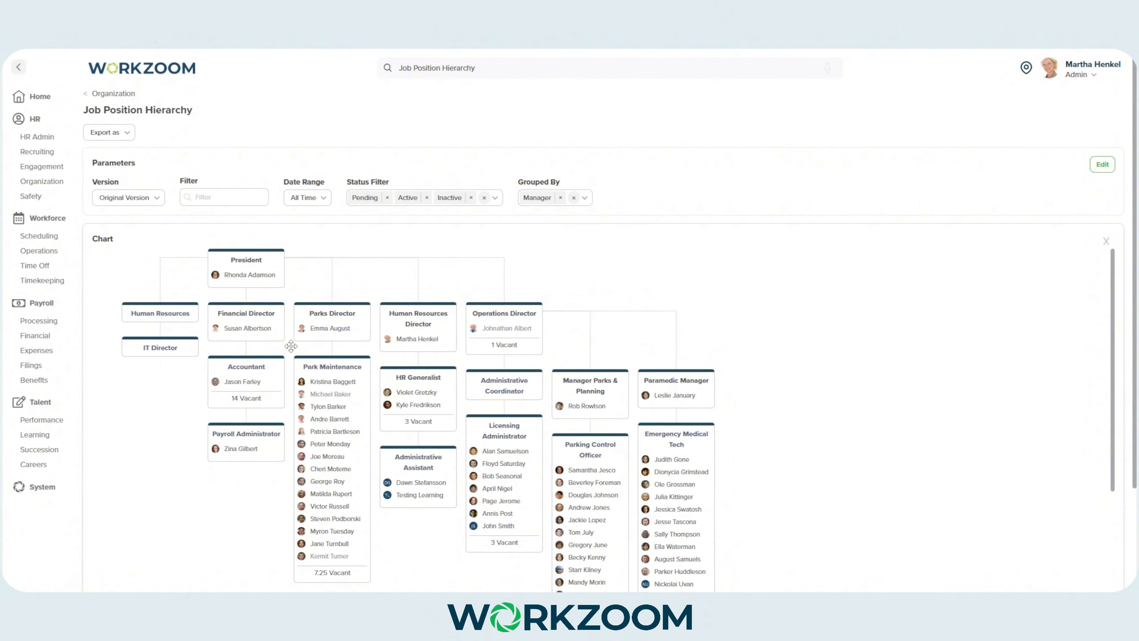
# - Search for and view the Department Hierarchy and Management Hierarchy reports
pyautogui.click(486, 72)
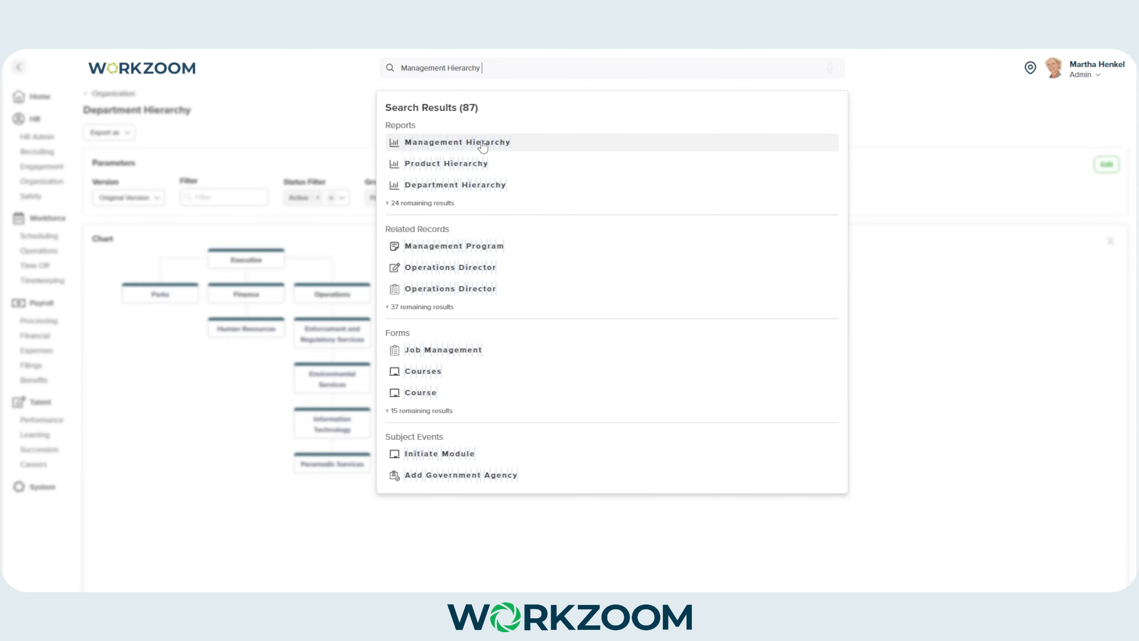
pyautogui.click(457, 142)
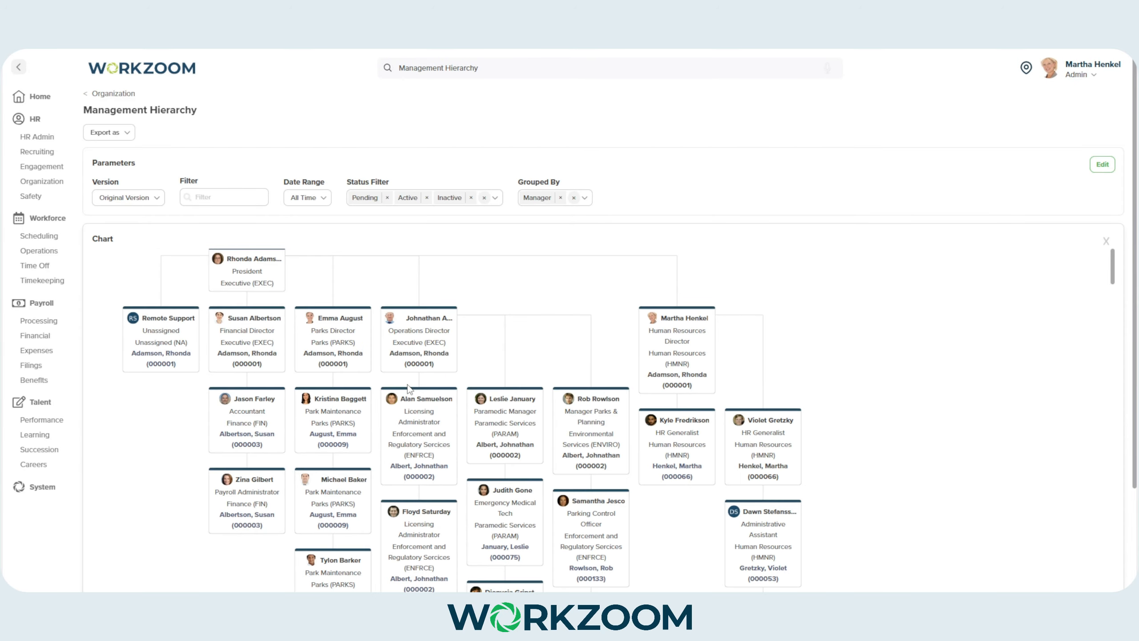